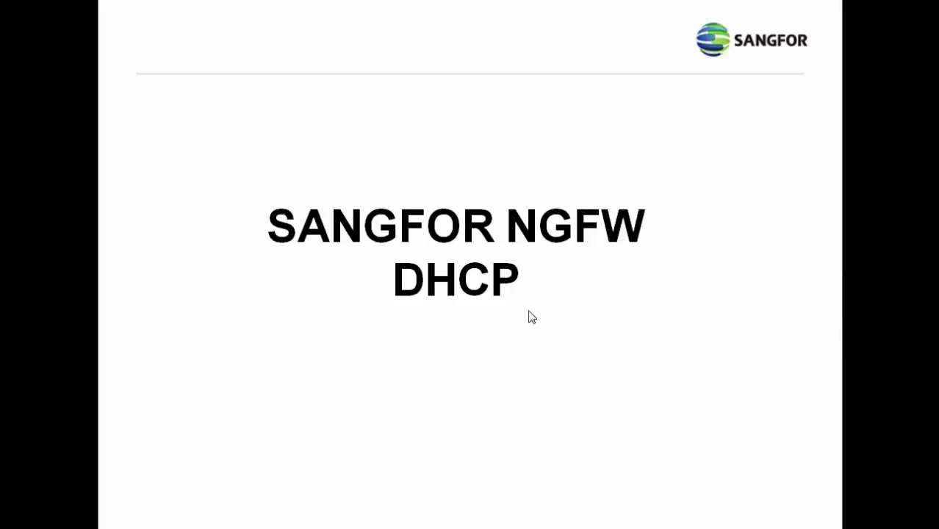
Advance past the SANGFOR NGFW DHCP title slide to the setup steps list.
{"action": "left_click", "coordinate": [668, 333]}
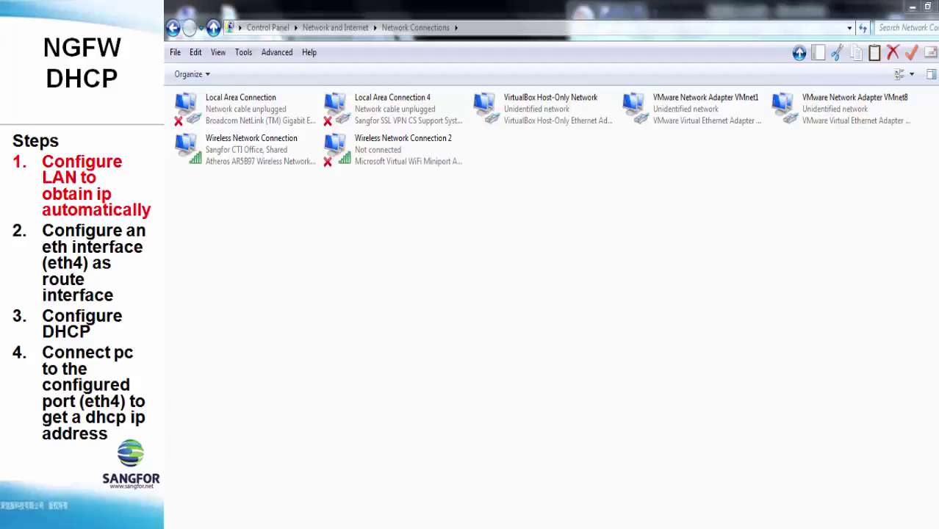
Keep Local Area Connection's IPv4 set to obtain IP and DNS addresses automatically.
{"action": "right_click", "coordinate": [240, 117]}
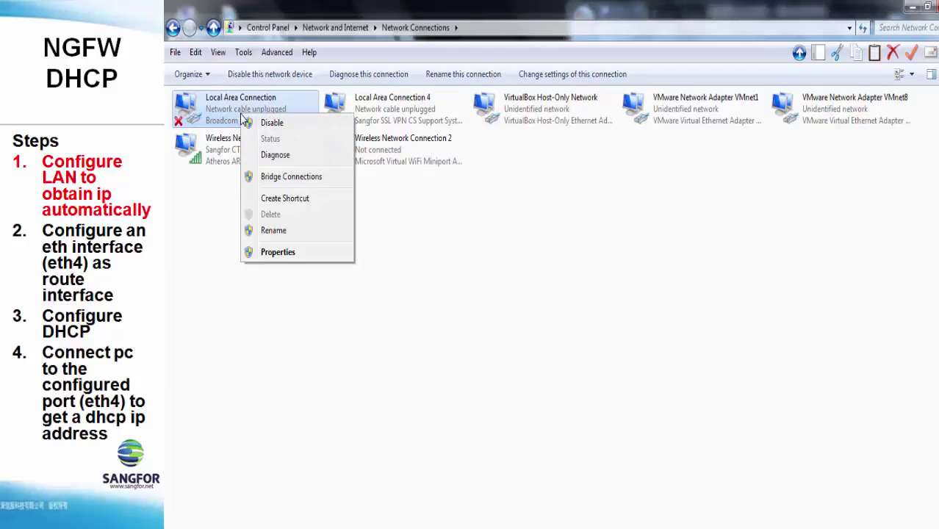
{"action": "left_click", "coordinate": [278, 254]}
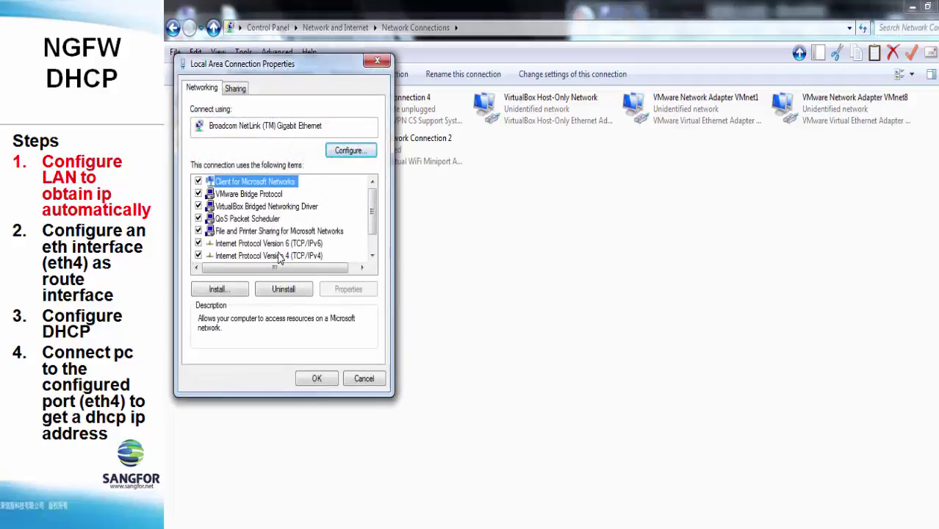
{"action": "double_click", "coordinate": [291, 257]}
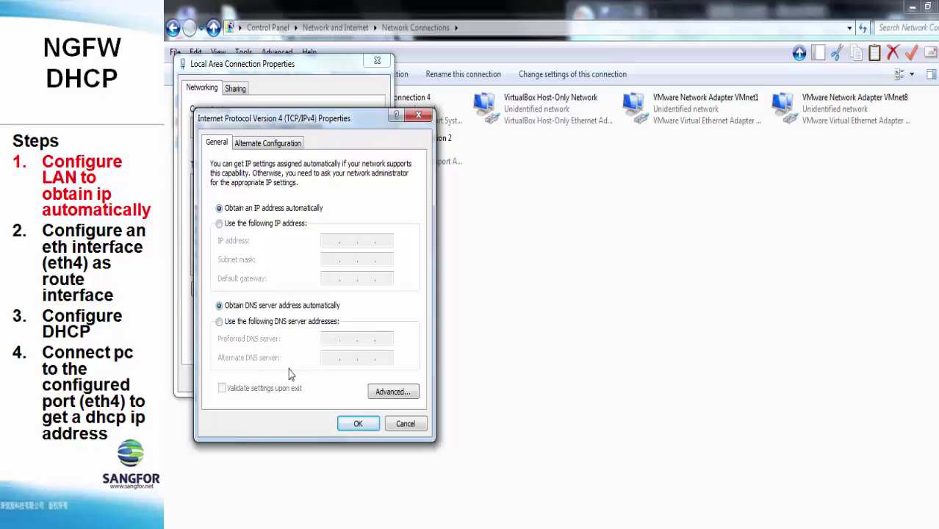
{"action": "left_click", "coordinate": [360, 424]}
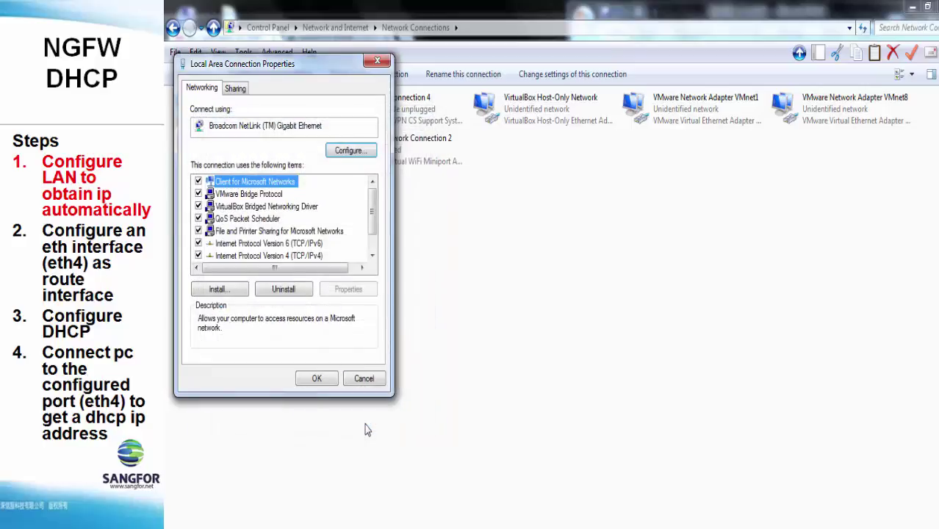
{"action": "left_click", "coordinate": [326, 381]}
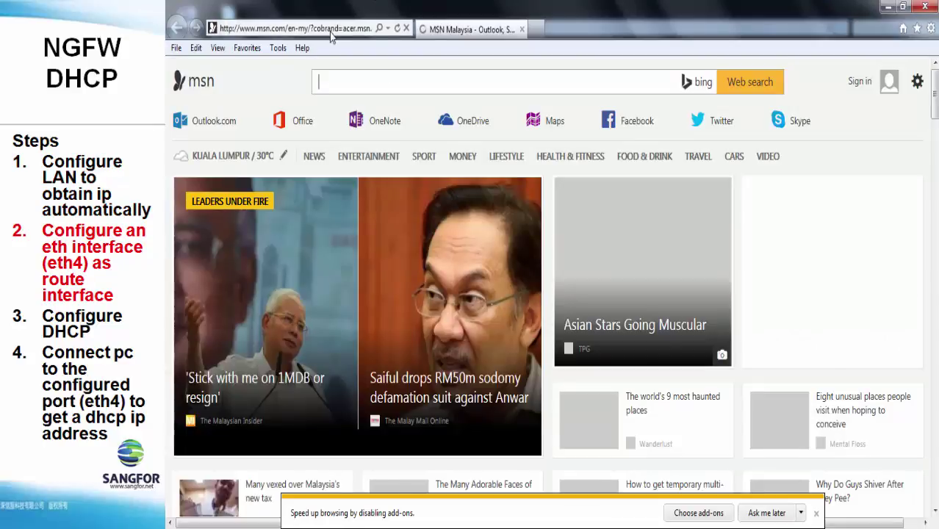
{"action": "left_click", "coordinate": [331, 34]}
{"action": "type", "text": "h"}
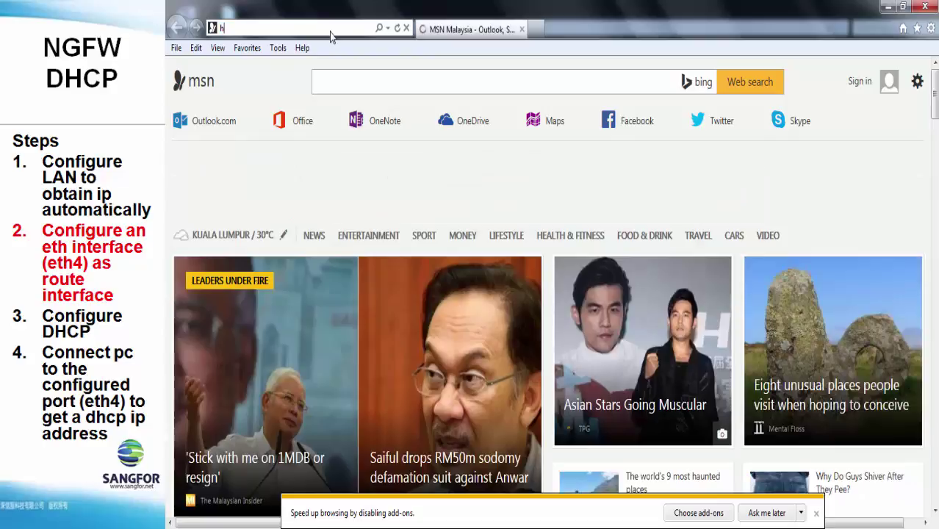
{"action": "type", "text": "ttps://192.200.19.103"}
{"action": "key", "text": "Return"}
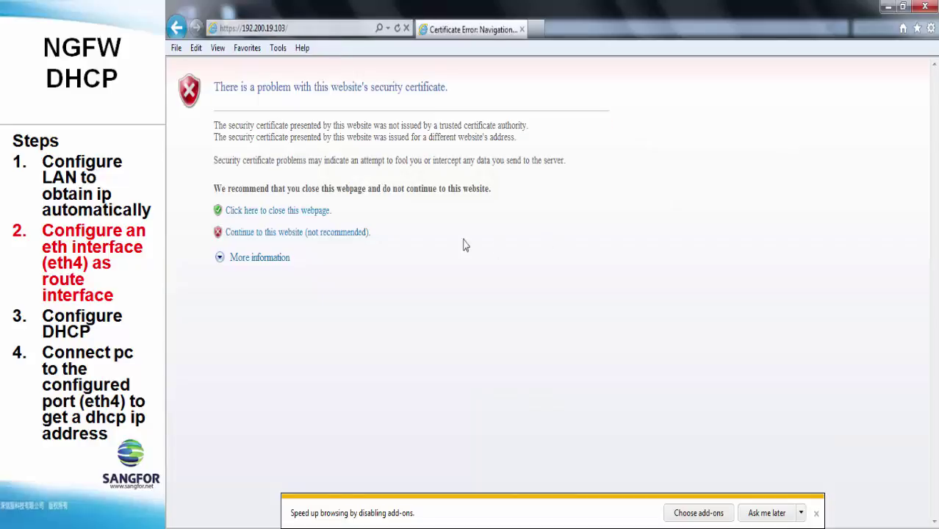
{"action": "left_click", "coordinate": [345, 233]}
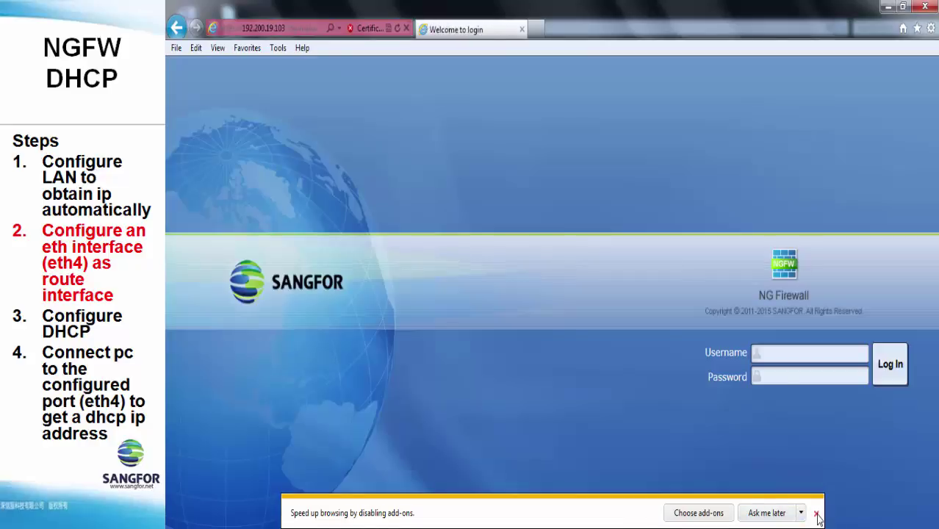
{"action": "left_click", "coordinate": [818, 514]}
Sign in to the firewall console with the administrator username and password.
{"action": "left_click", "coordinate": [780, 353]}
{"action": "type", "text": "admin"}
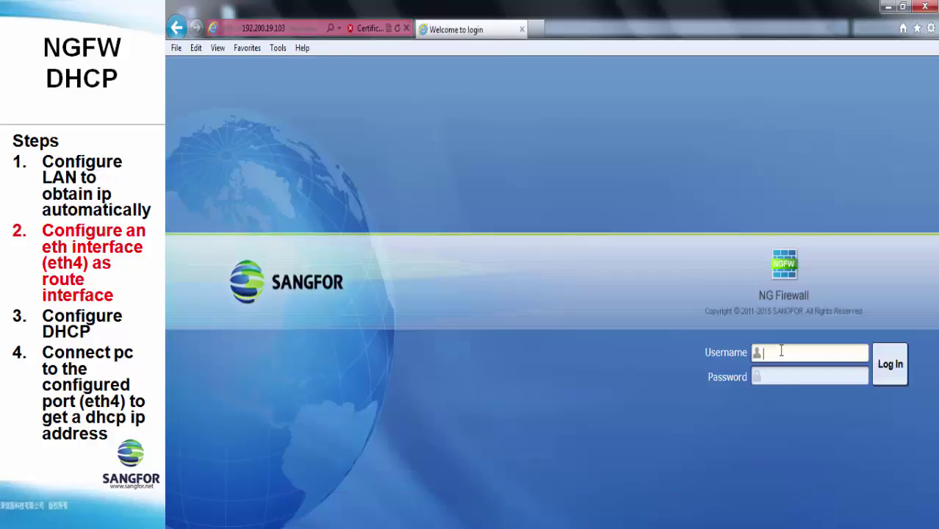
{"action": "key", "text": "Tab"}
{"action": "type", "text": "admin"}
{"action": "key", "text": "Return"}
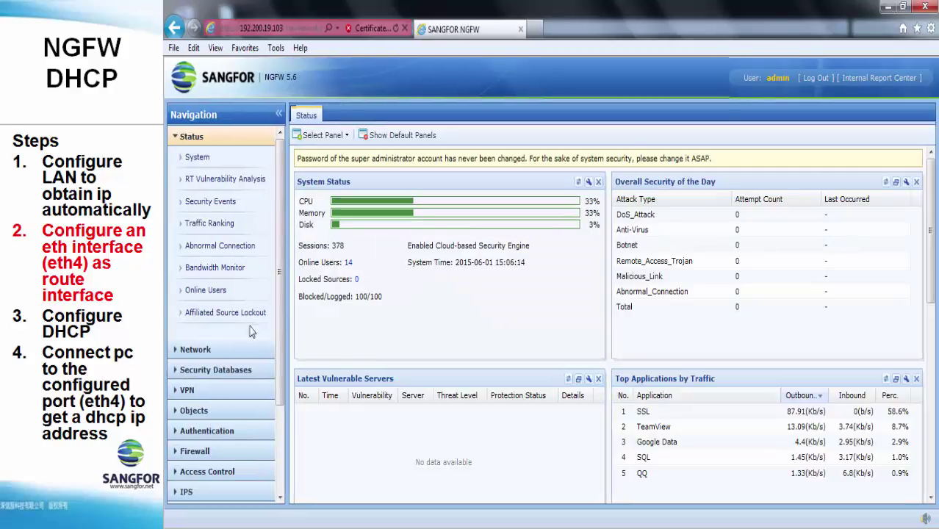
Open Network > Interface and start editing physical interface eth4.
{"action": "left_click", "coordinate": [222, 352]}
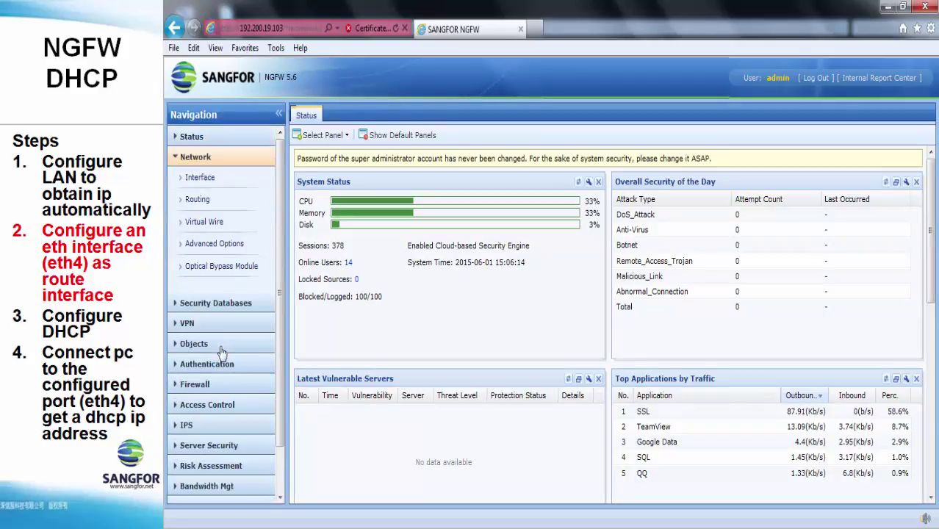
{"action": "left_click", "coordinate": [211, 189]}
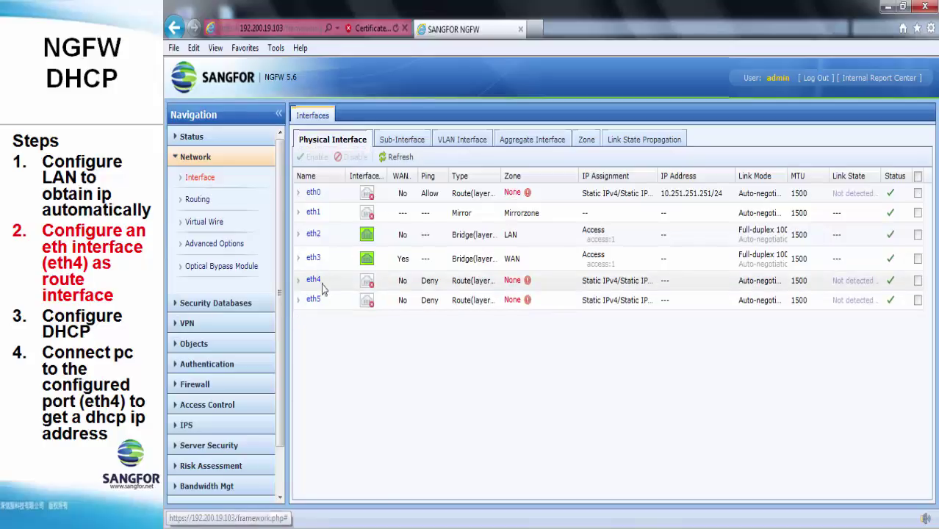
{"action": "left_click", "coordinate": [314, 287]}
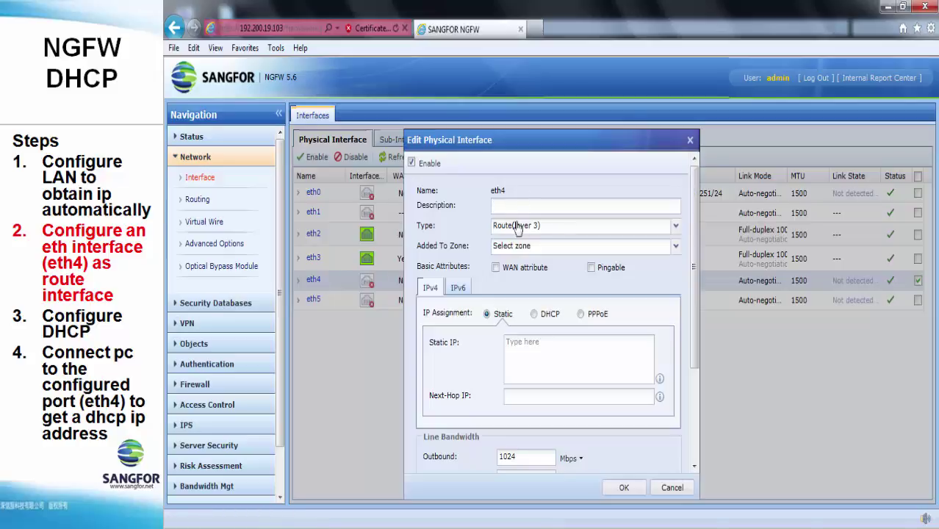
Make eth4 a ping-enabled Route (layer 3) interface with static IP 192.168.100.10/255.255.255.0, then save.
{"action": "left_click", "coordinate": [523, 229]}
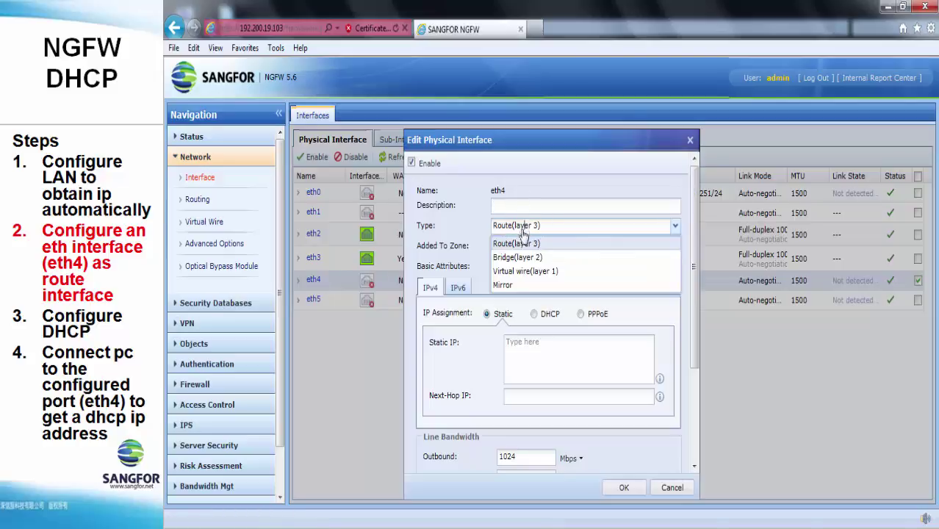
{"action": "left_click", "coordinate": [566, 252]}
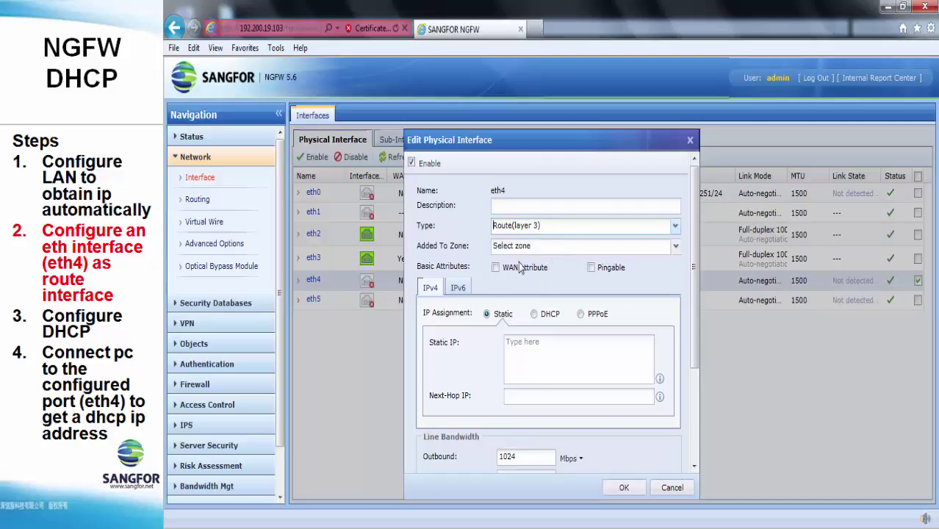
{"action": "left_click", "coordinate": [601, 271]}
{"action": "left_click", "coordinate": [561, 355]}
{"action": "type", "text": "192.168.100."}
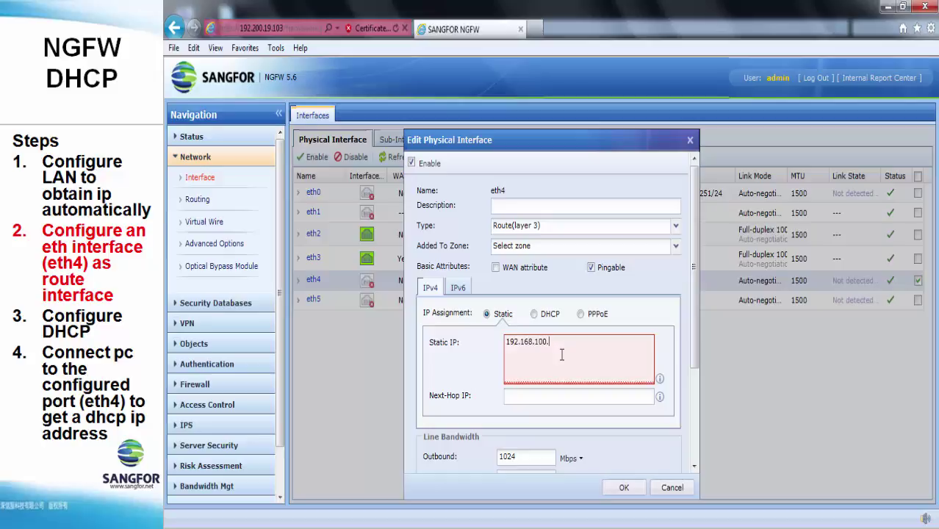
{"action": "type", "text": "10/255.255.255.0"}
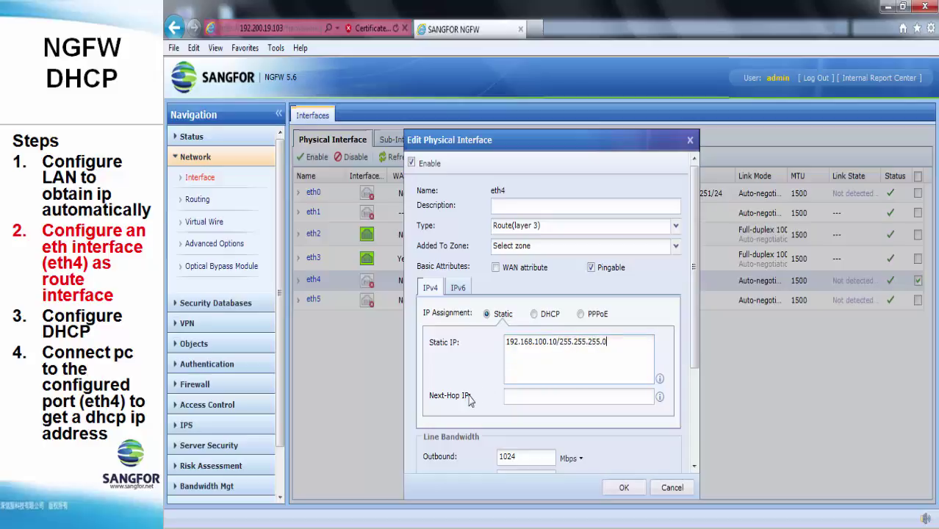
{"action": "scroll", "coordinate": [469, 396], "scroll_direction": "down", "scroll_amount": 3}
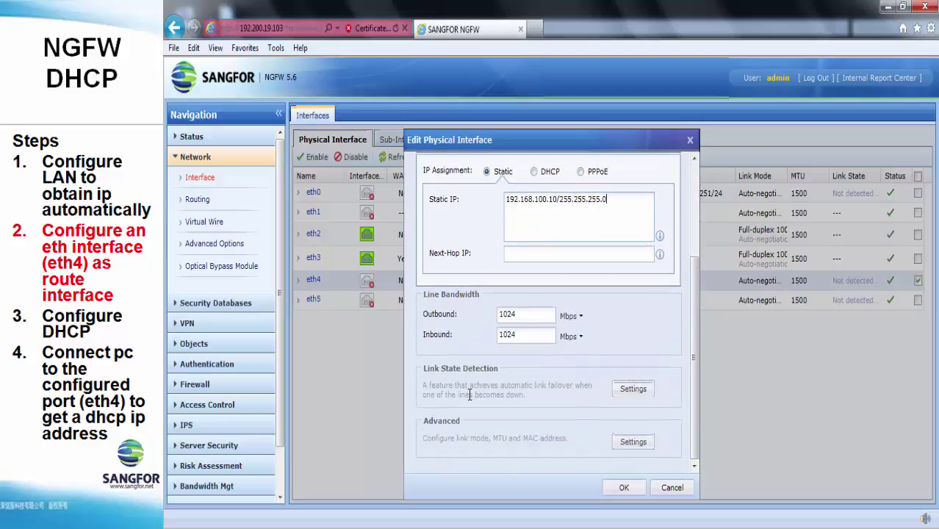
{"action": "scroll", "coordinate": [469, 395], "scroll_direction": "up", "scroll_amount": 3}
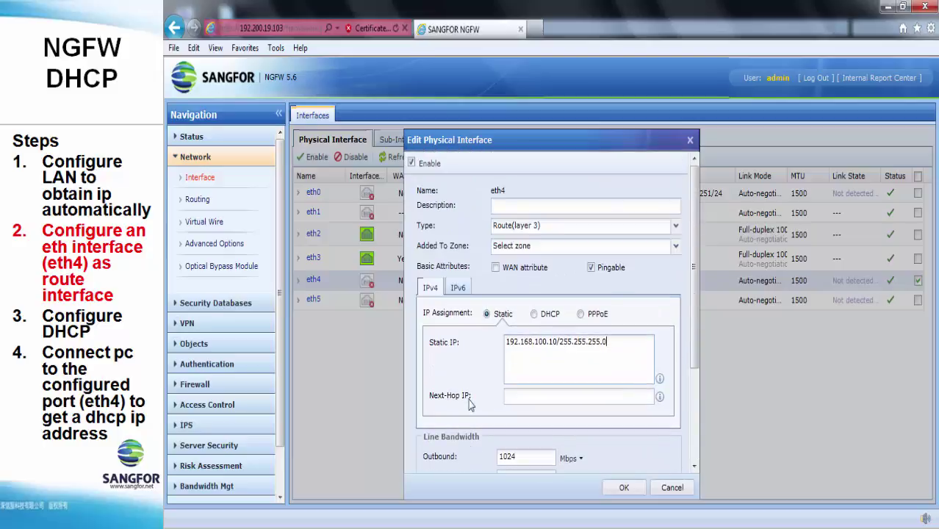
{"action": "left_click", "coordinate": [625, 488]}
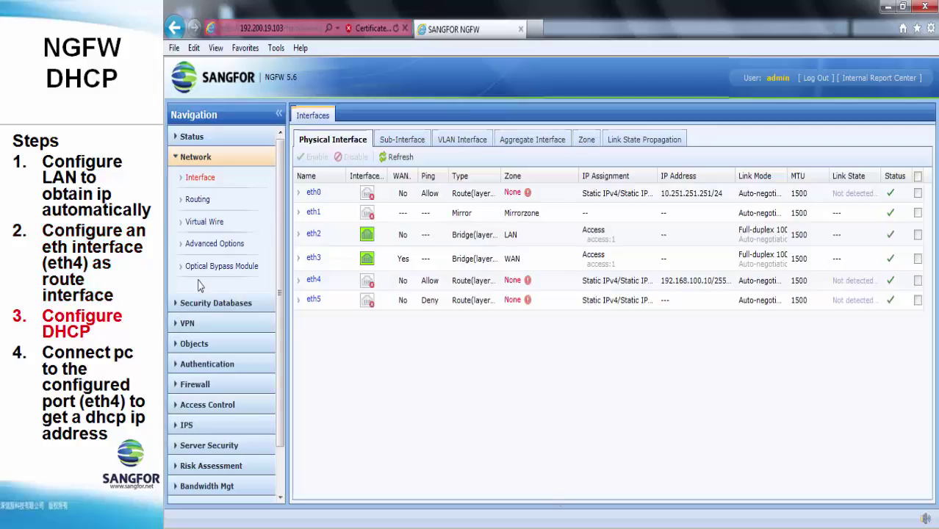
Enable the DHCP service under Network > Advanced Options > DHCP Server and confirm.
{"action": "left_click", "coordinate": [217, 246]}
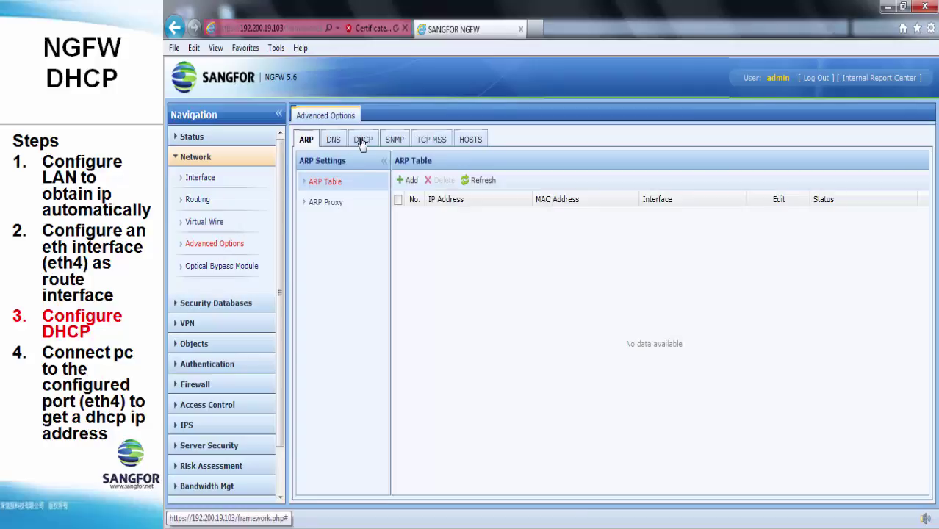
{"action": "left_click", "coordinate": [362, 141]}
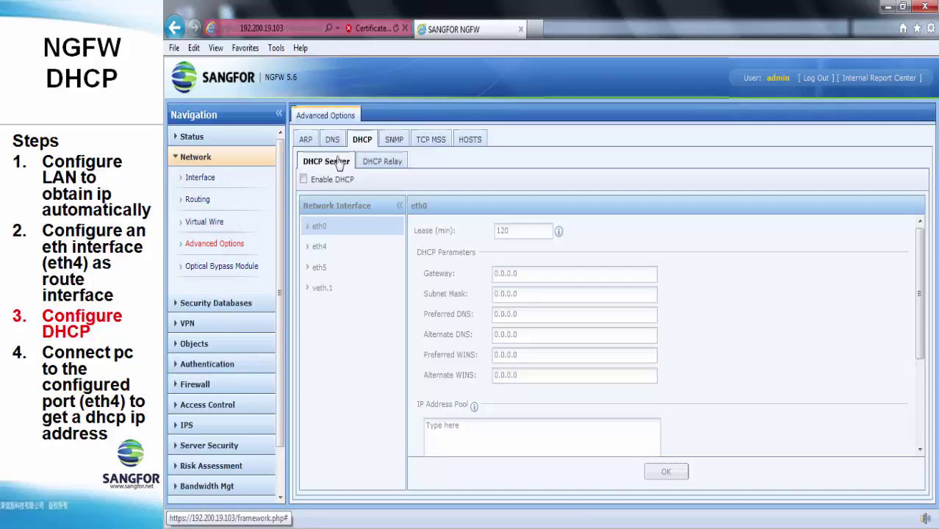
{"action": "left_click", "coordinate": [304, 180]}
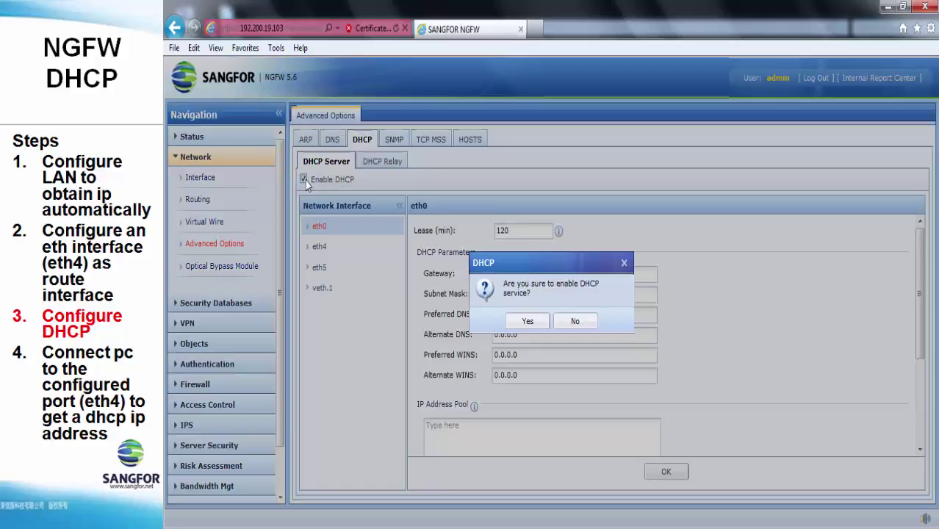
{"action": "left_click", "coordinate": [524, 319]}
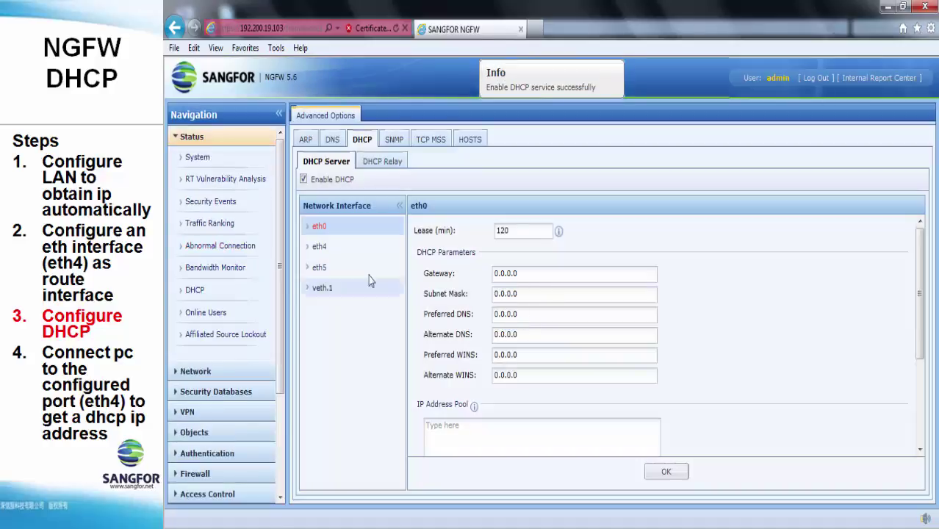
For eth4, set gateway 192.168.100.10, mask 255.255.255.0, DNS 8.8.8.8 and 8.8.4.4.
{"action": "left_click", "coordinate": [332, 254]}
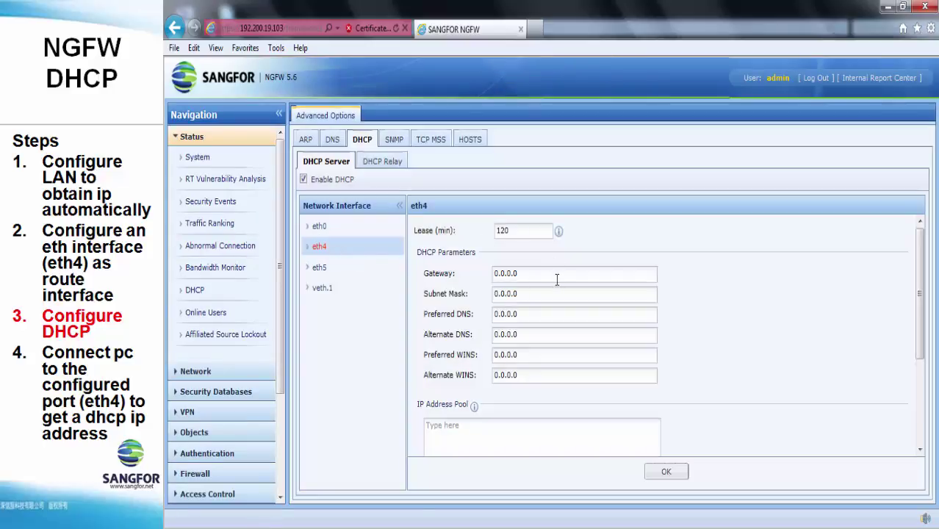
{"action": "left_click_drag", "start_coordinate": [558, 278], "coordinate": [477, 279]}
{"action": "type", "text": "192.168.10"}
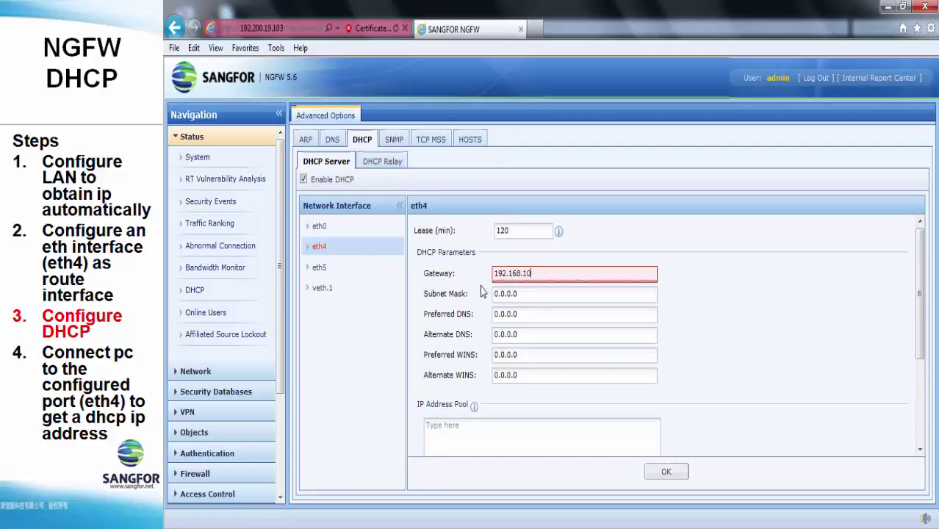
{"action": "key", "text": "Tab"}
{"action": "type", "text": "255"}
{"action": "key", "text": "Tab"}
{"action": "type", "text": "8.8."}
{"action": "key", "text": "Tab"}
{"action": "type", "text": "8.8.4.4"}
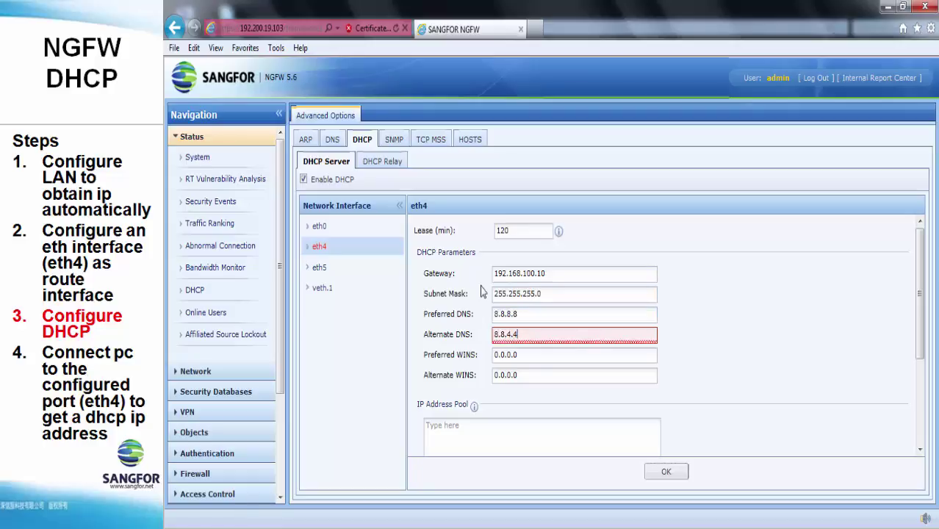
{"action": "key", "text": "BackSpace"}
Enter the IP address pool 192.168.100.100-192.168.100.200 and save eth4's DHCP settings.
{"action": "left_click", "coordinate": [508, 434]}
{"action": "scroll", "coordinate": [512, 419], "scroll_direction": "down", "scroll_amount": 1}
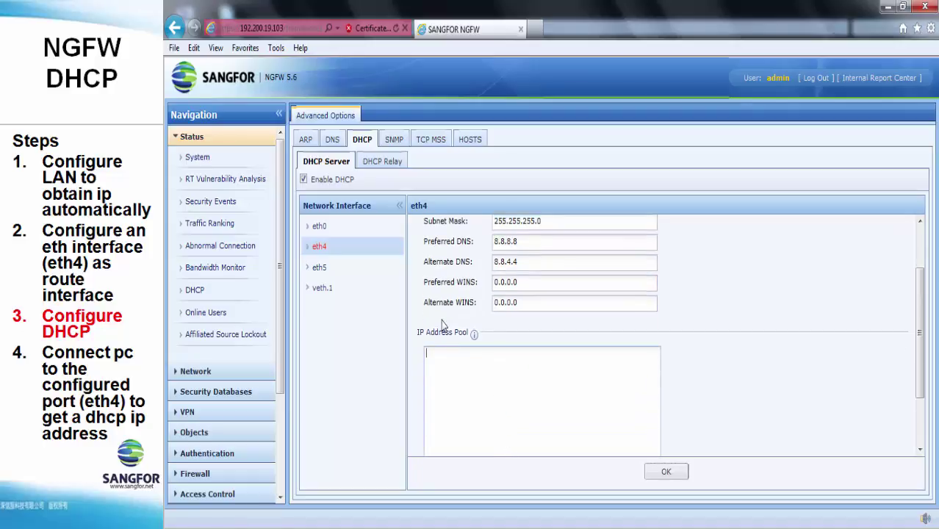
{"action": "mouse_move", "coordinate": [475, 339]}
{"action": "left_click", "coordinate": [465, 357]}
{"action": "type", "text": "192.168.100.100-192.168.100.200"}
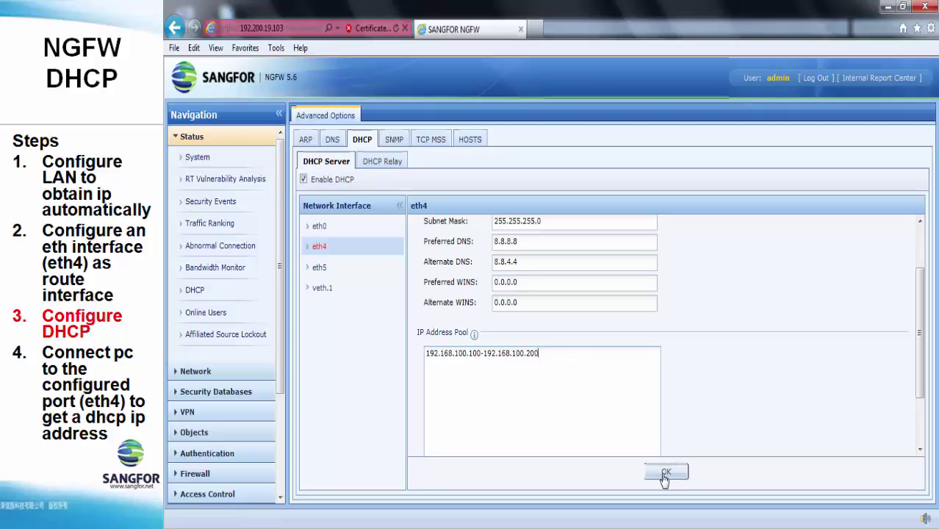
{"action": "scroll", "coordinate": [664, 475], "scroll_direction": "down", "scroll_amount": 2}
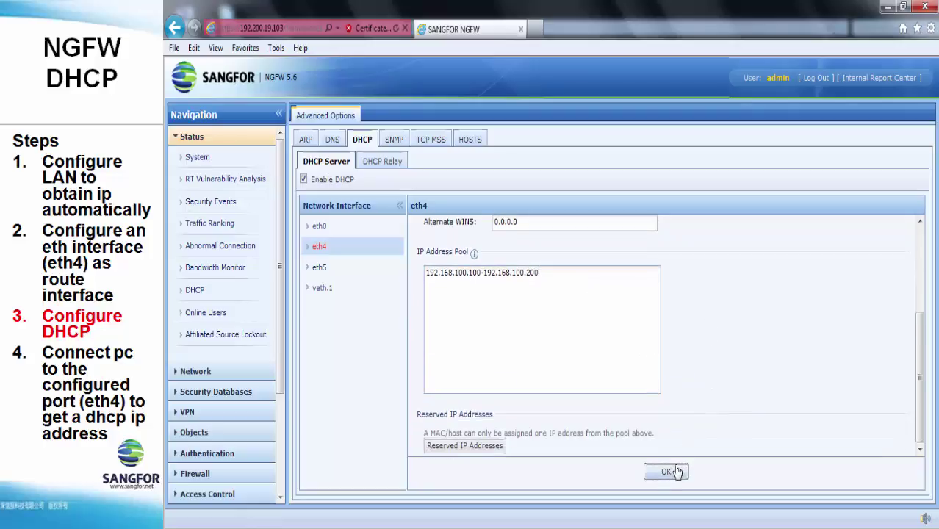
{"action": "scroll", "coordinate": [677, 435], "scroll_direction": "up", "scroll_amount": 4}
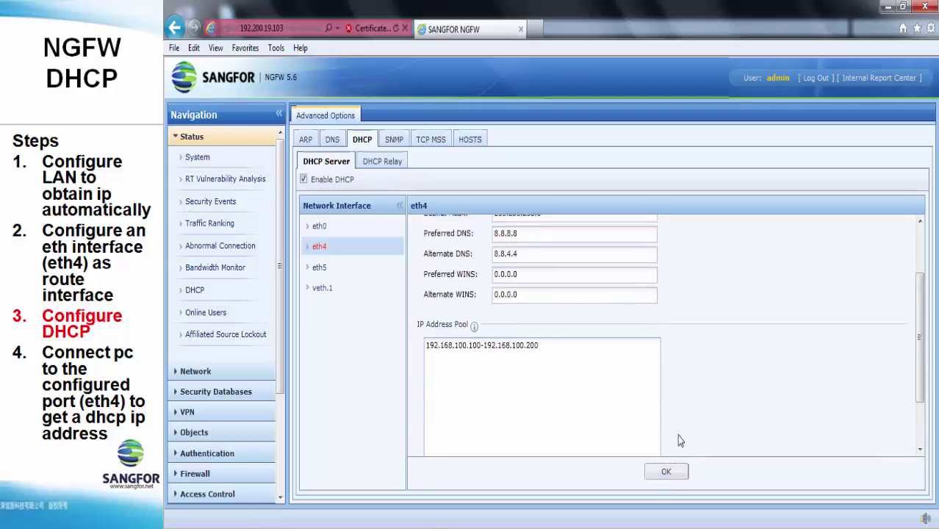
{"action": "left_click", "coordinate": [670, 472]}
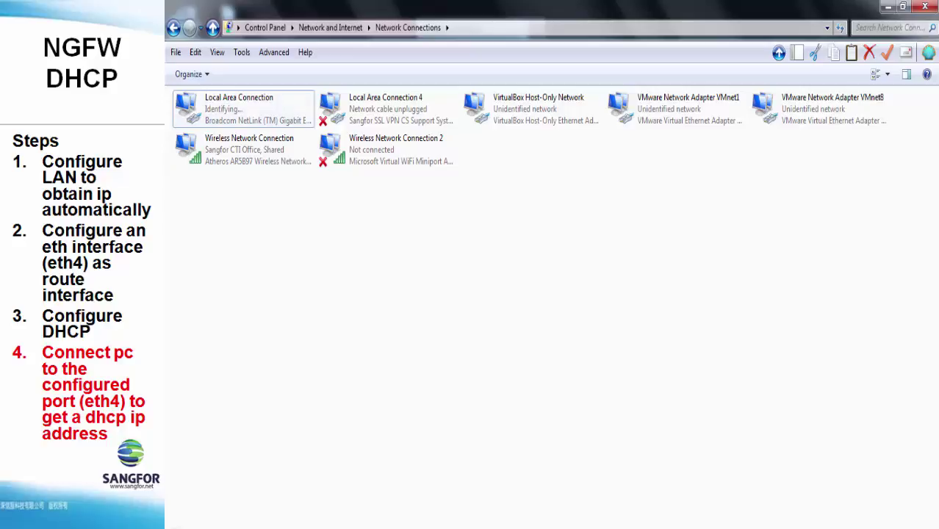
Run ipconfig in Command Prompt to show Local Area Connection got 192.168.100.100, gateway 192.168.100.10.
{"action": "key", "text": "super"}
{"action": "type", "text": "cmd"}
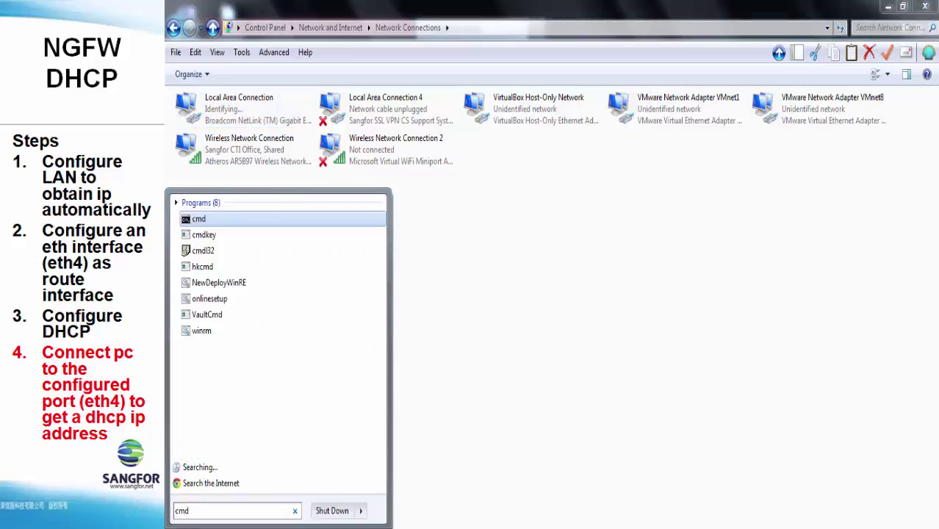
{"action": "key", "text": "Return"}
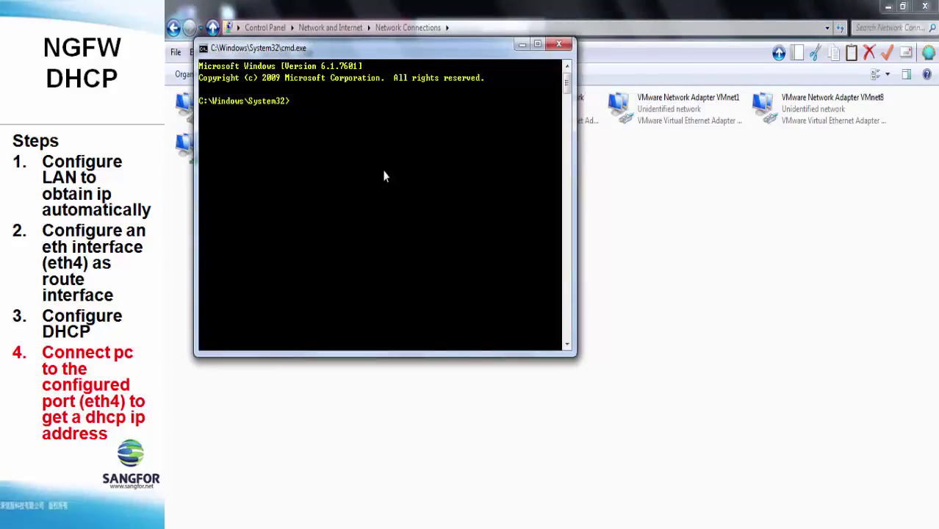
{"action": "type", "text": "ipconfig"}
{"action": "key", "text": "Return"}
{"action": "scroll", "coordinate": [356, 243], "scroll_direction": "up", "scroll_amount": 10}
{"action": "scroll", "coordinate": [357, 248], "scroll_direction": "up", "scroll_amount": 7}
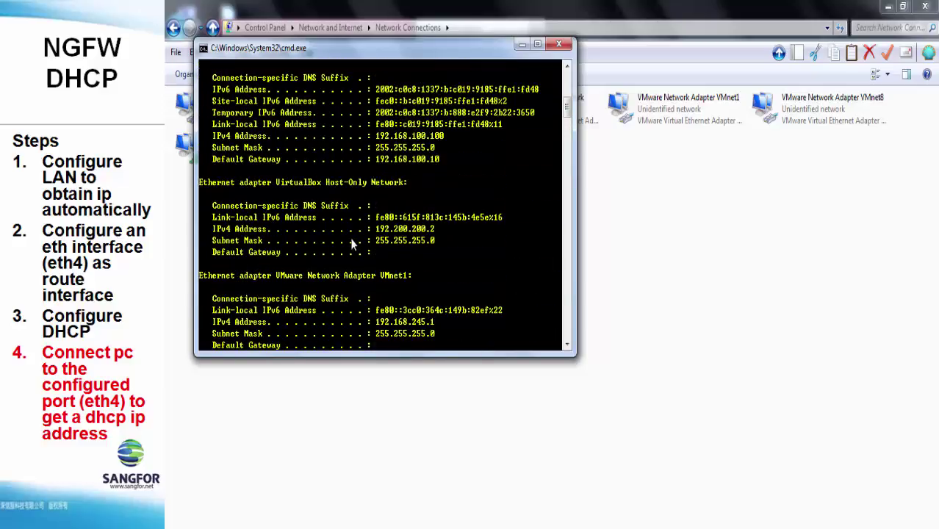
{"action": "scroll", "coordinate": [352, 245], "scroll_direction": "up", "scroll_amount": 3}
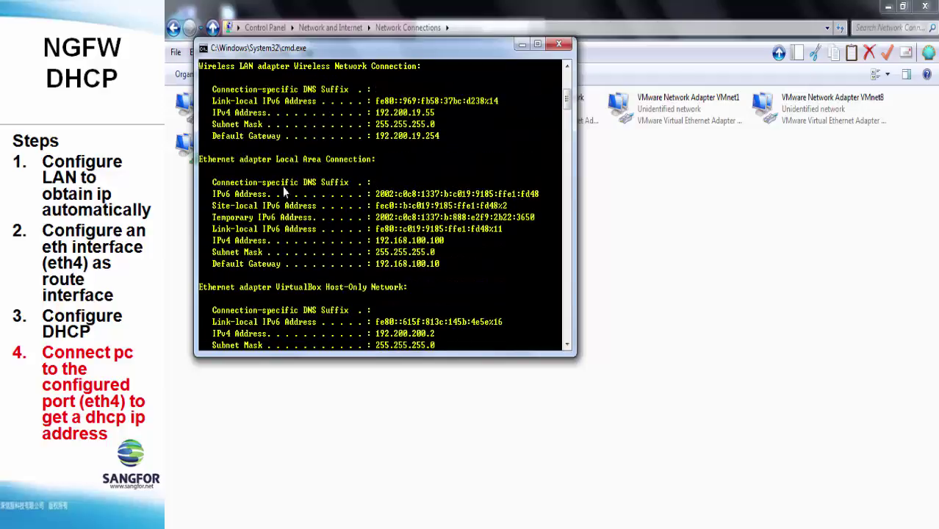